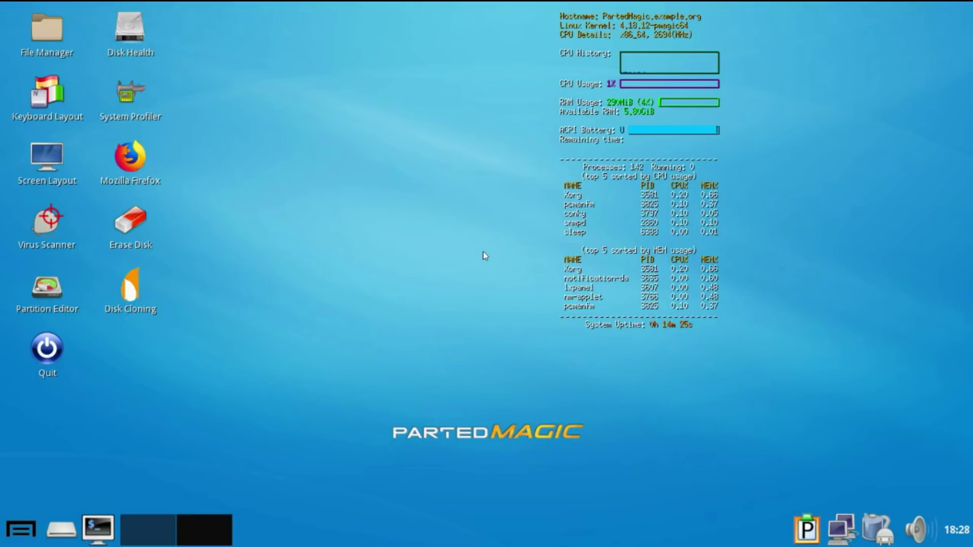
# View the desktop panel's About information, and close it again.
pyautogui.rightClick(343, 528)
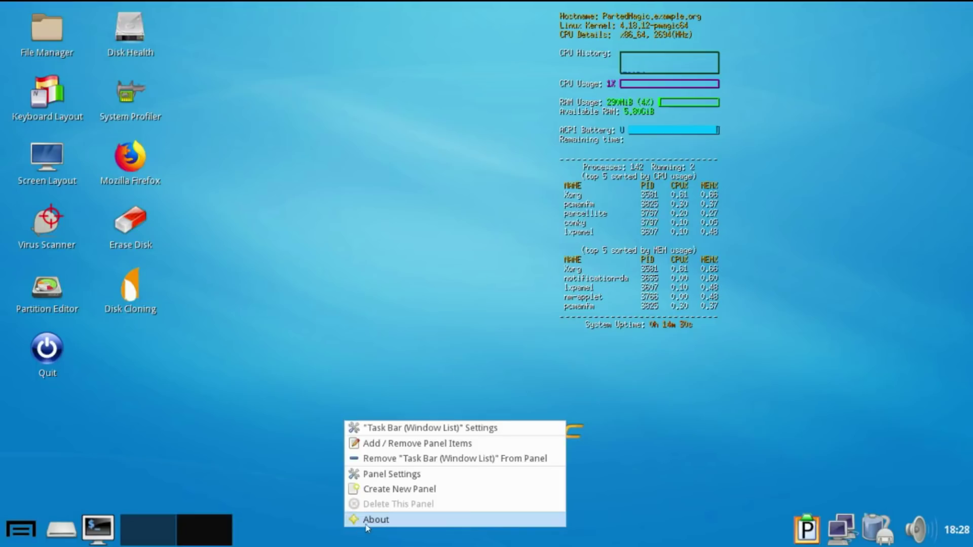
pyautogui.click(394, 516)
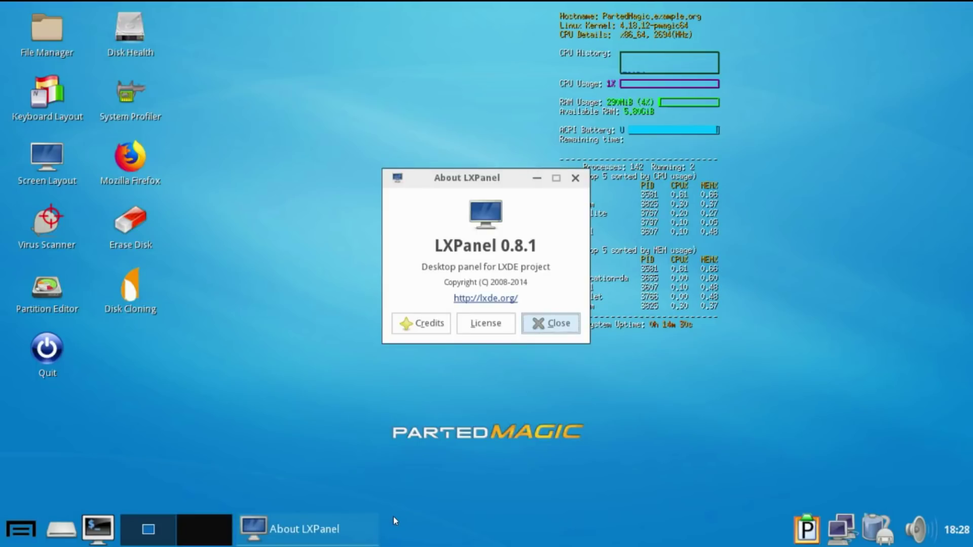
pyautogui.click(576, 179)
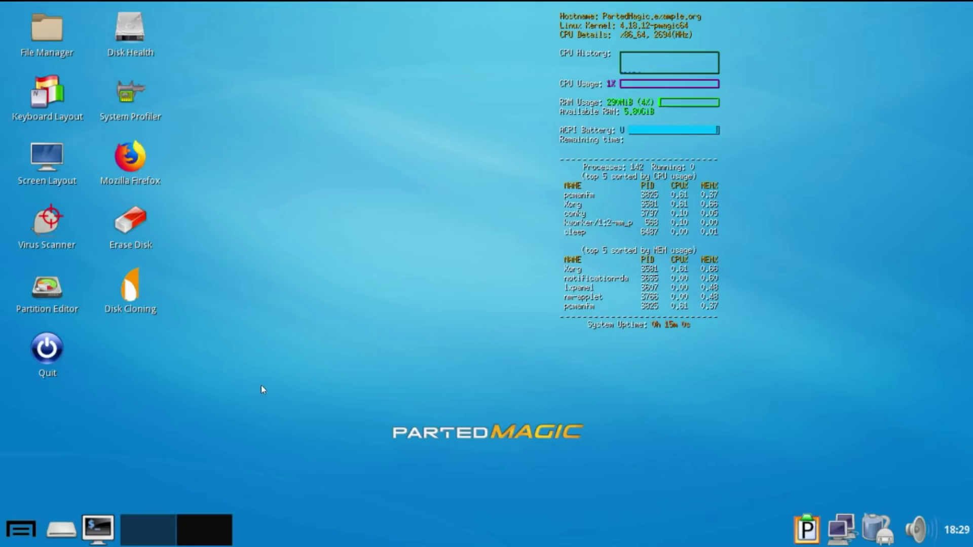
# Open the file manager on the home folder and move its window clear of the desktop icons.
pyautogui.doubleClick(46, 40)
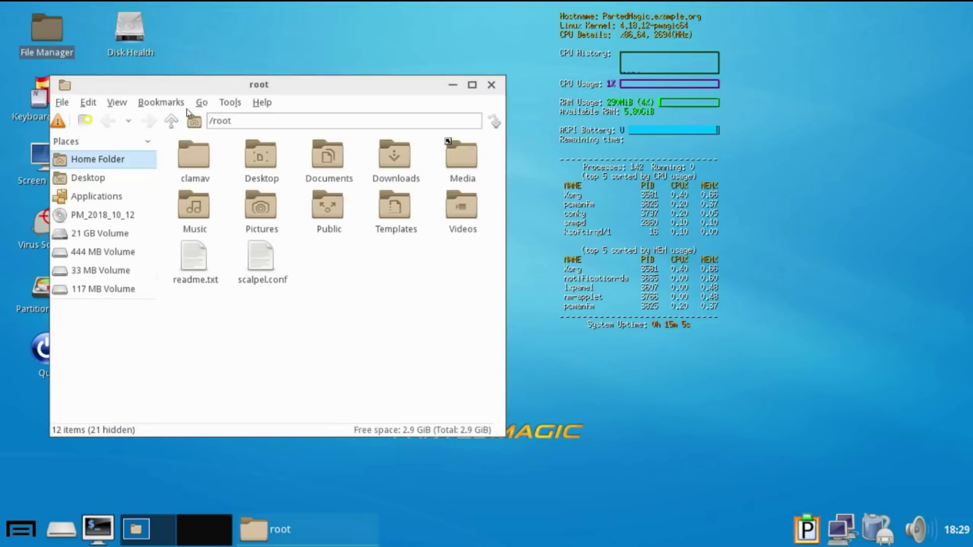
pyautogui.moveTo(218, 90); pyautogui.dragTo(419, 79)
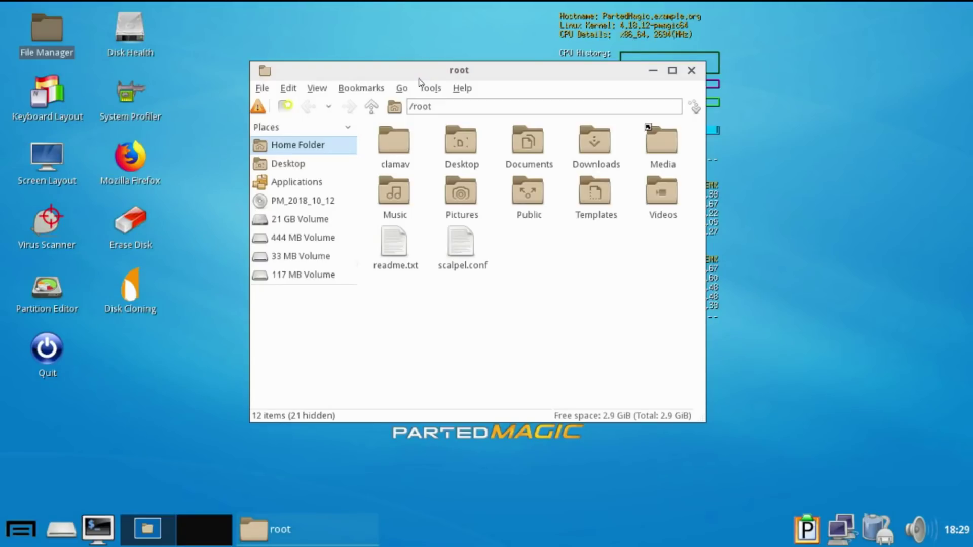
pyautogui.moveTo(419, 79); pyautogui.dragTo(582, 54)
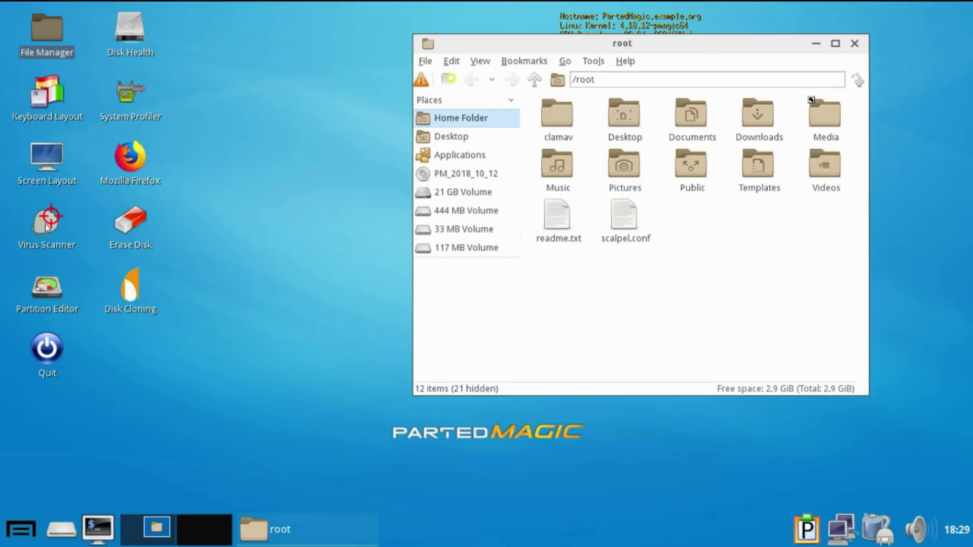
# Look through the Secure Erase and Block Wiping methods in the disk eraser, closing the file manager and the eraser.
pyautogui.doubleClick(130, 225)
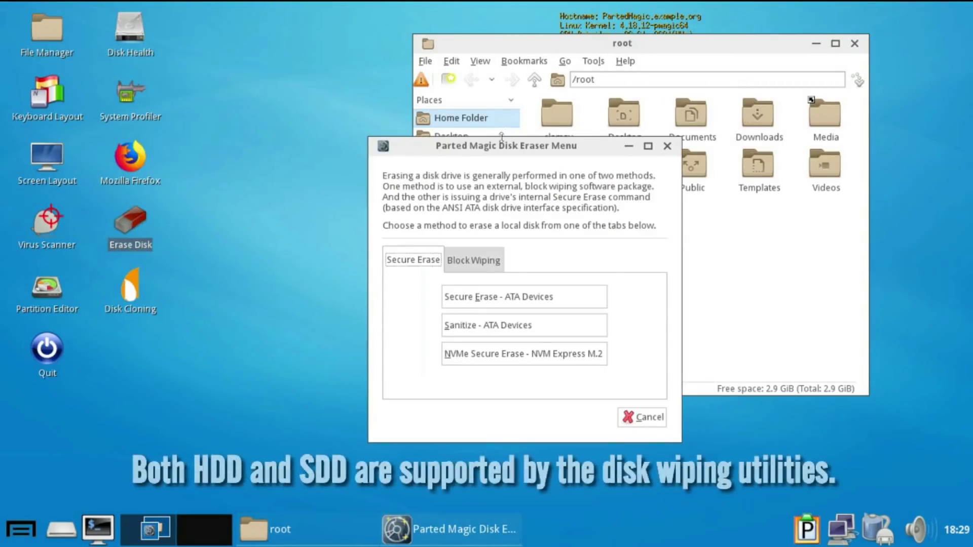
pyautogui.moveTo(505, 142)
pyautogui.mouseDown()
pyautogui.moveTo(349, 123)
pyautogui.moveTo(306, 98)
pyautogui.mouseUp()
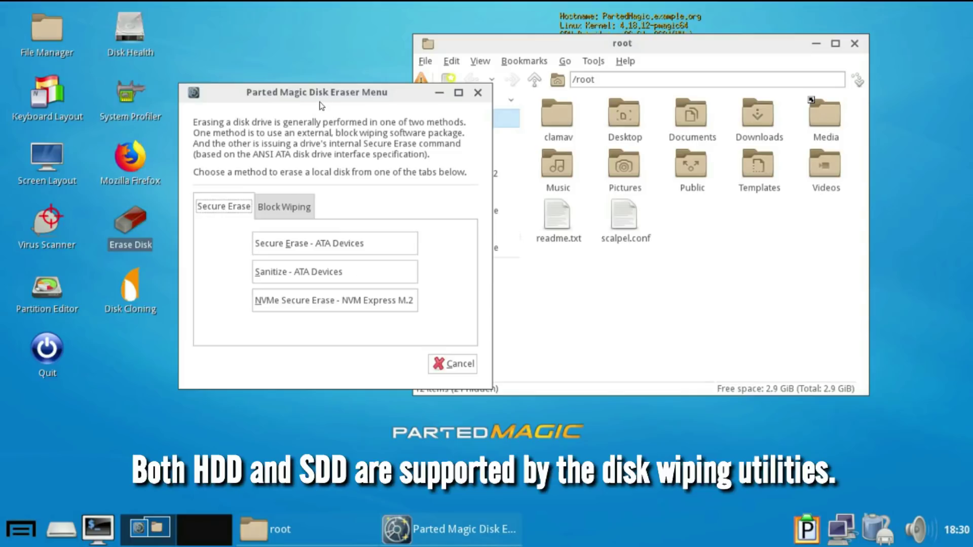
pyautogui.click(855, 44)
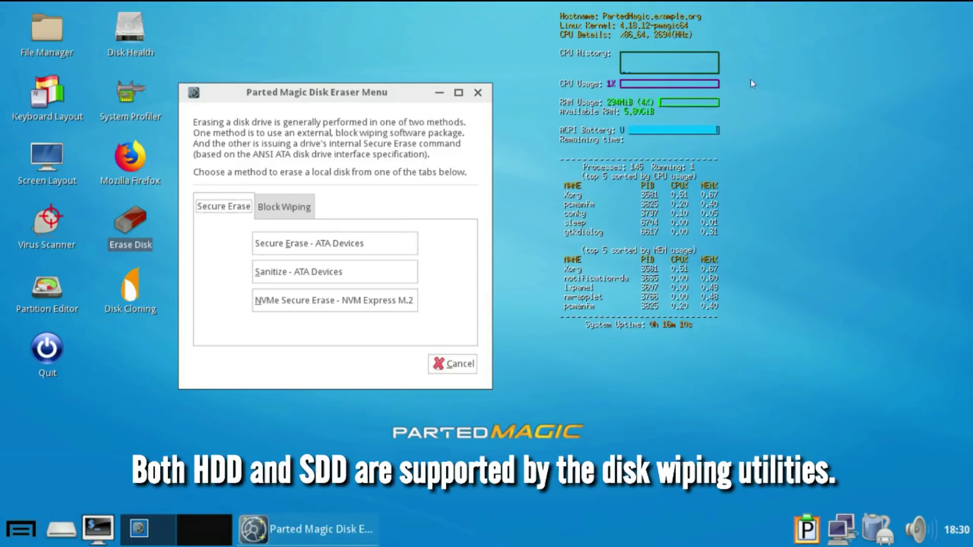
pyautogui.moveTo(288, 107); pyautogui.dragTo(314, 76)
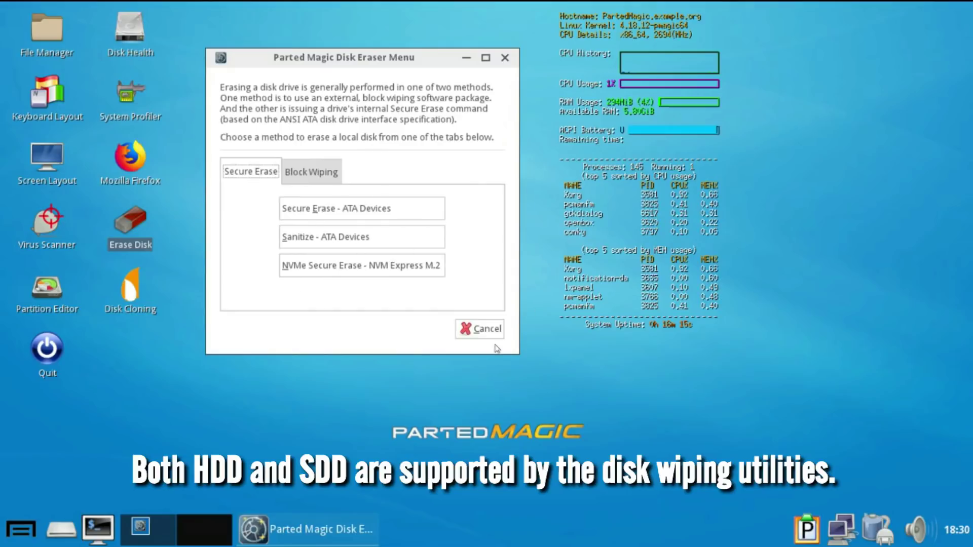
pyautogui.click(310, 169)
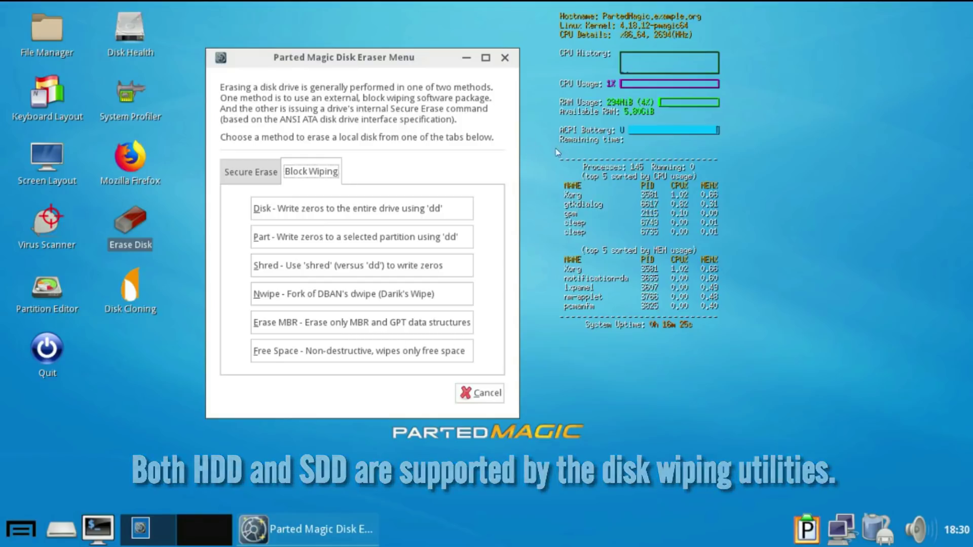
pyautogui.click(505, 58)
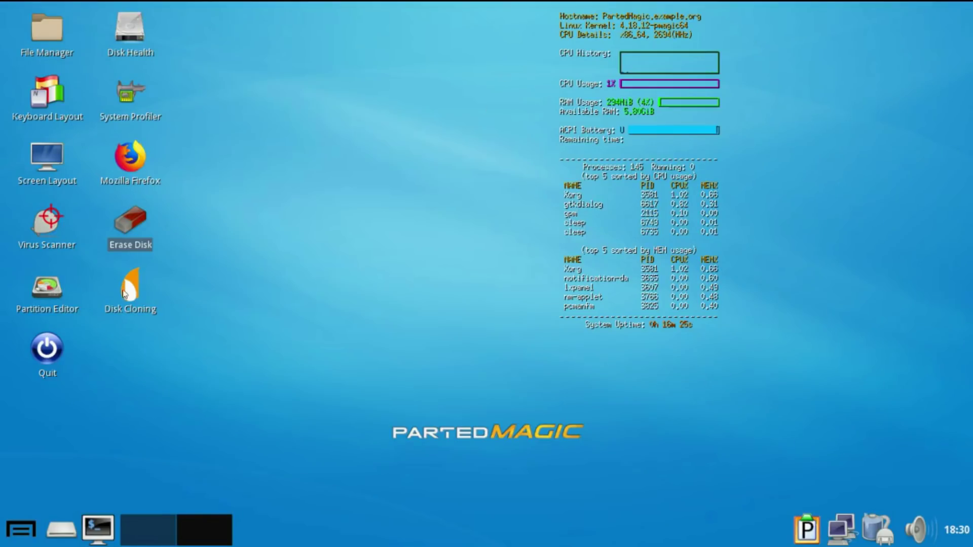
# View the /dev/sda partitions in the partition editor and the mode choices in the disk cloning tool, closing each one.
pyautogui.click(45, 293)
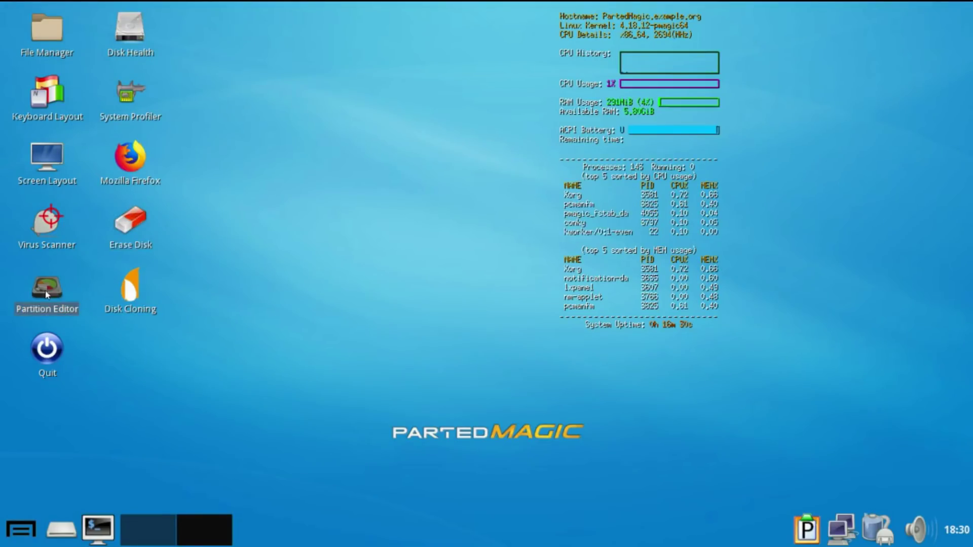
pyautogui.doubleClick(45, 294)
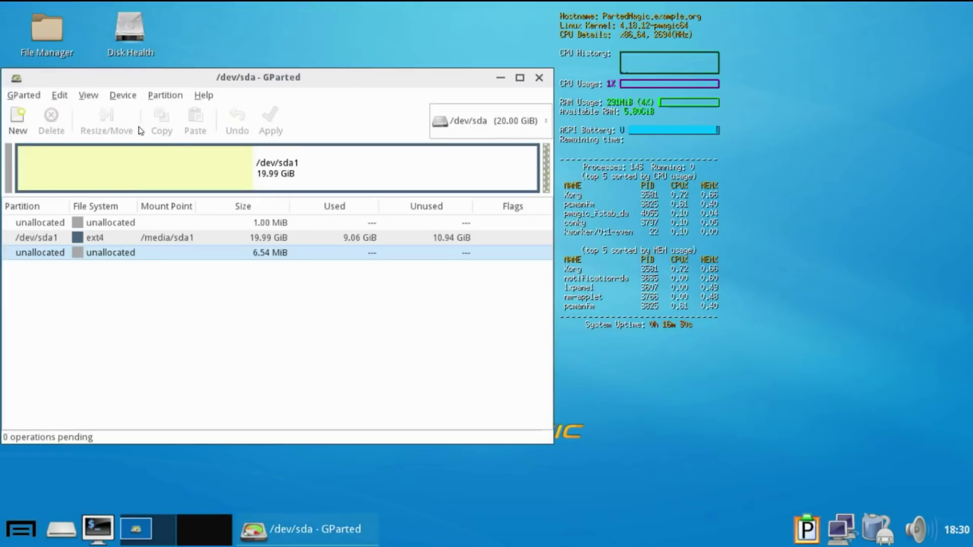
pyautogui.moveTo(184, 85); pyautogui.dragTo(490, 104)
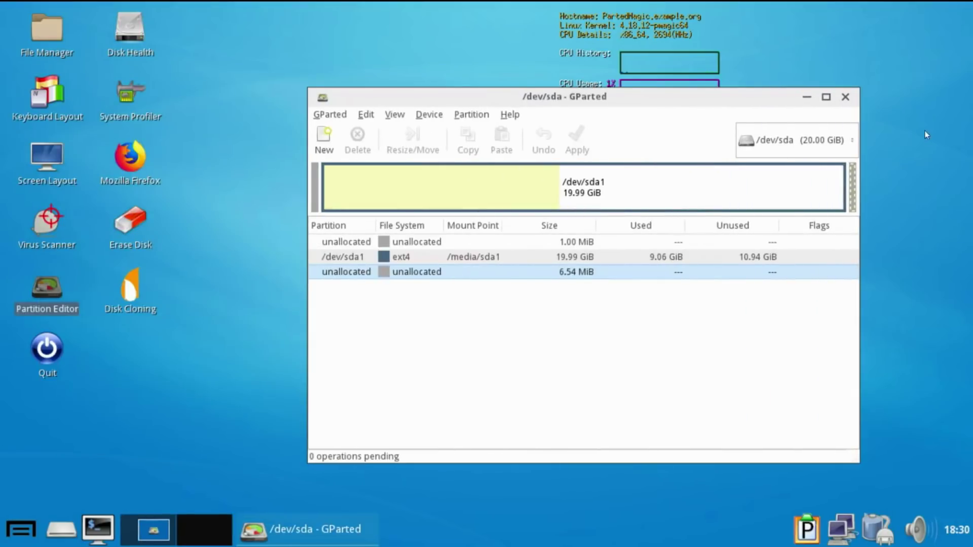
pyautogui.click(845, 96)
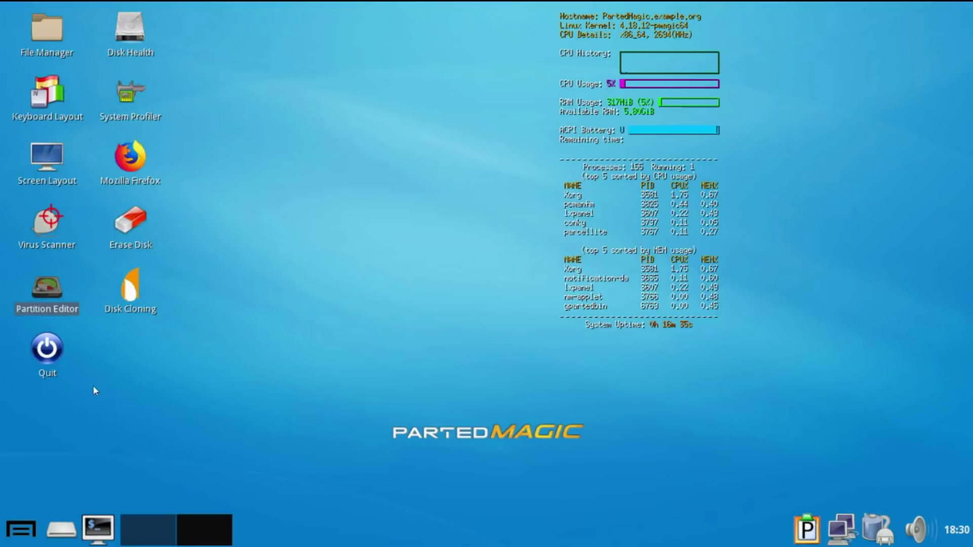
pyautogui.doubleClick(126, 300)
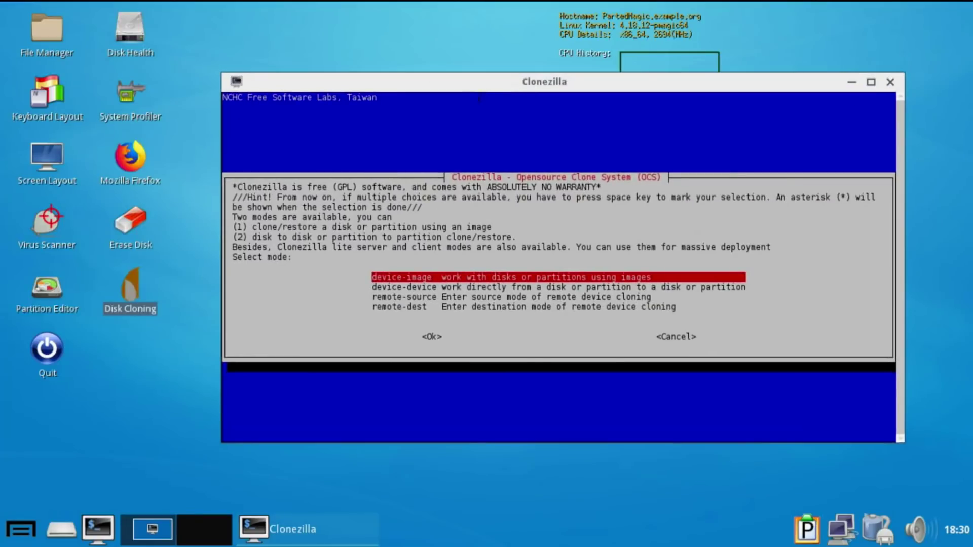
pyautogui.click(893, 84)
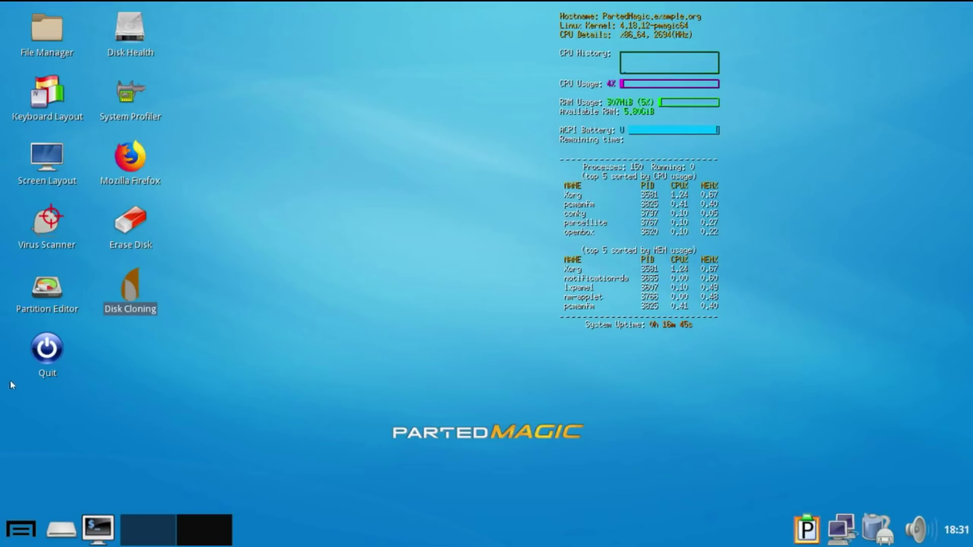
# Examine the bundled programs by category in the applications menu, from Boot Utilities through File Managers, Graphics, Help and Multimedia to System Information.
pyautogui.click(10, 529)
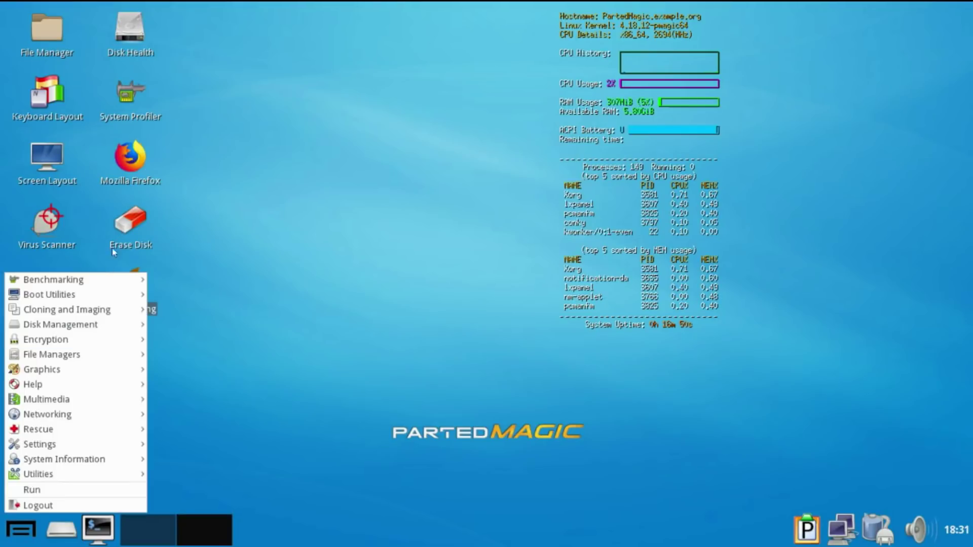
pyautogui.moveTo(103, 287)
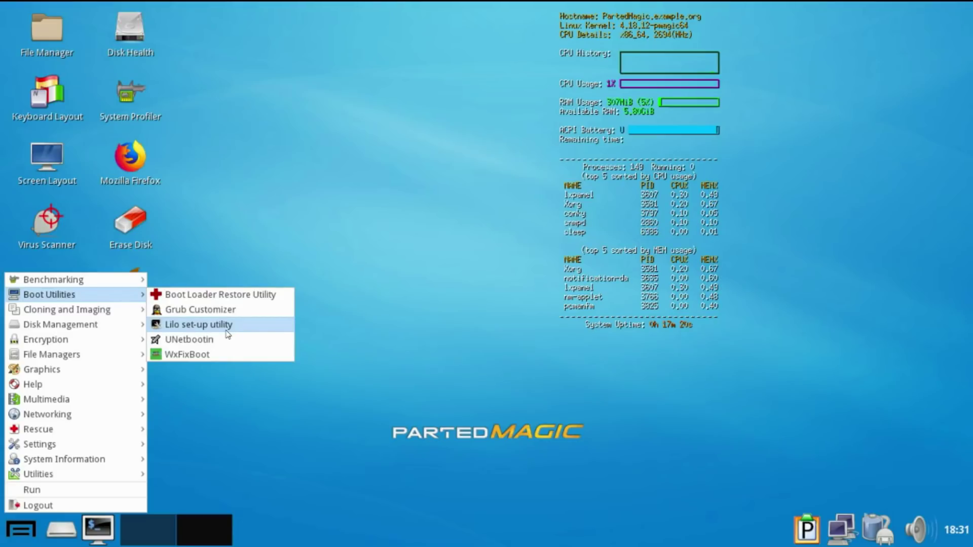
pyautogui.moveTo(77, 314)
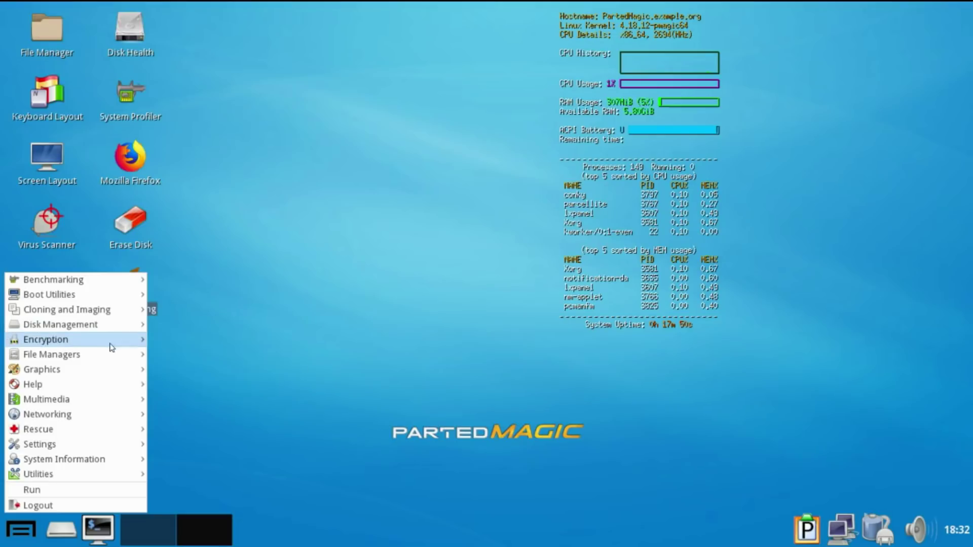
pyautogui.moveTo(90, 348)
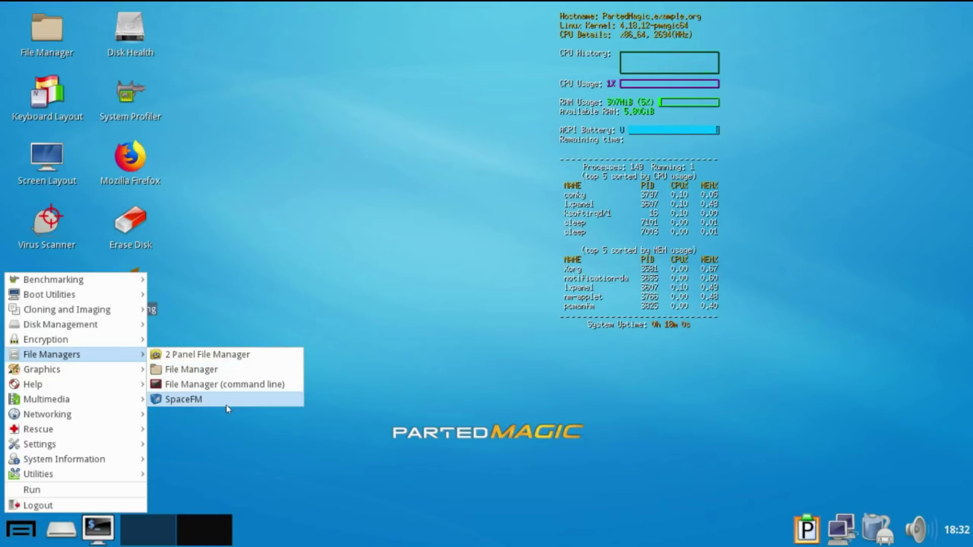
pyautogui.moveTo(66, 379)
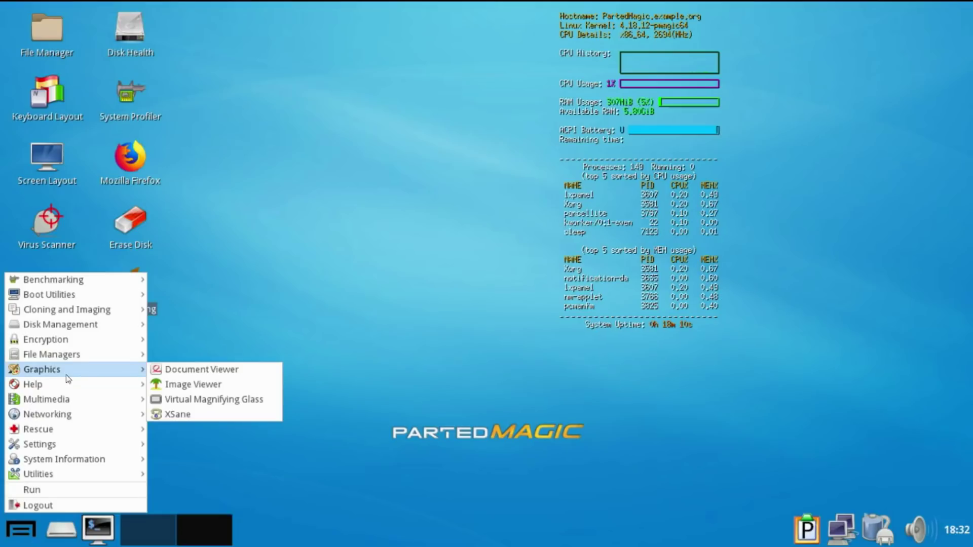
pyautogui.moveTo(93, 385)
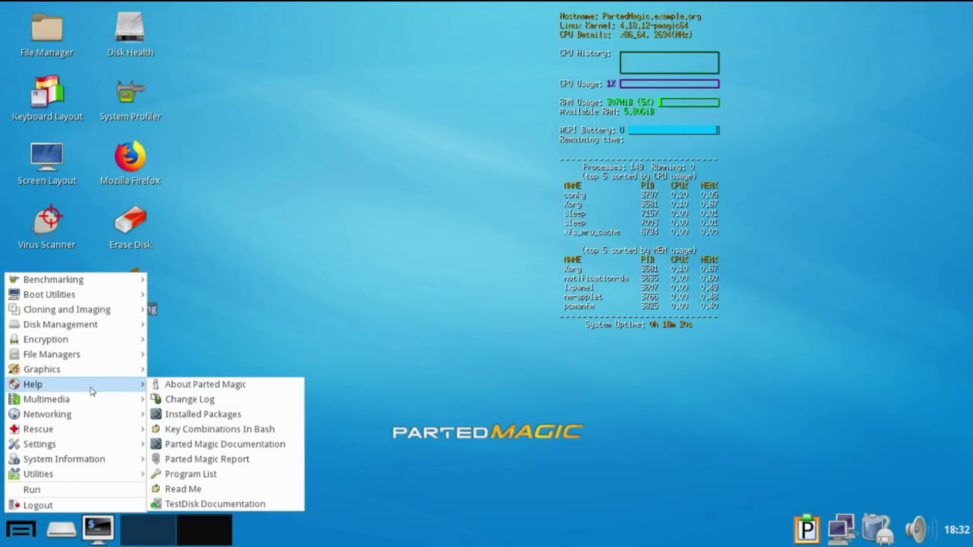
pyautogui.moveTo(86, 403)
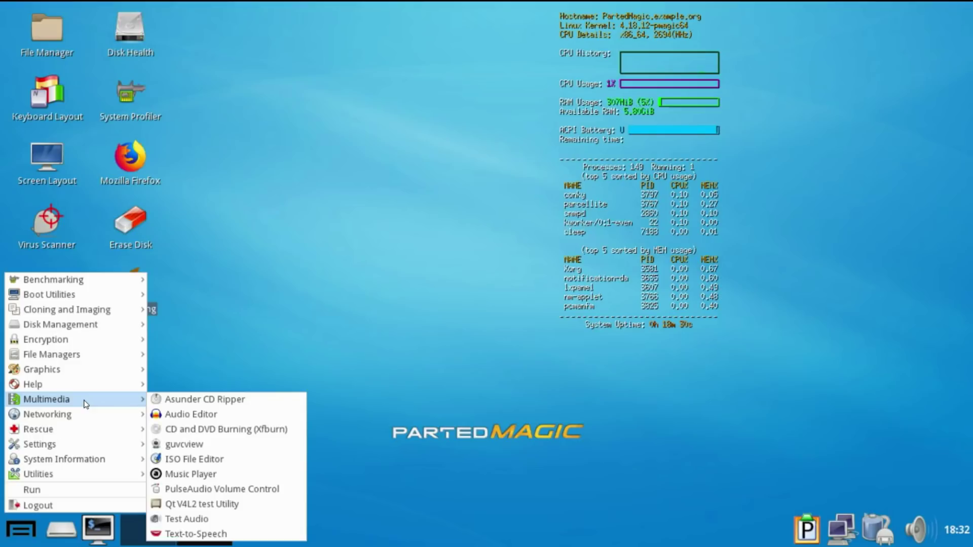
pyautogui.moveTo(76, 422)
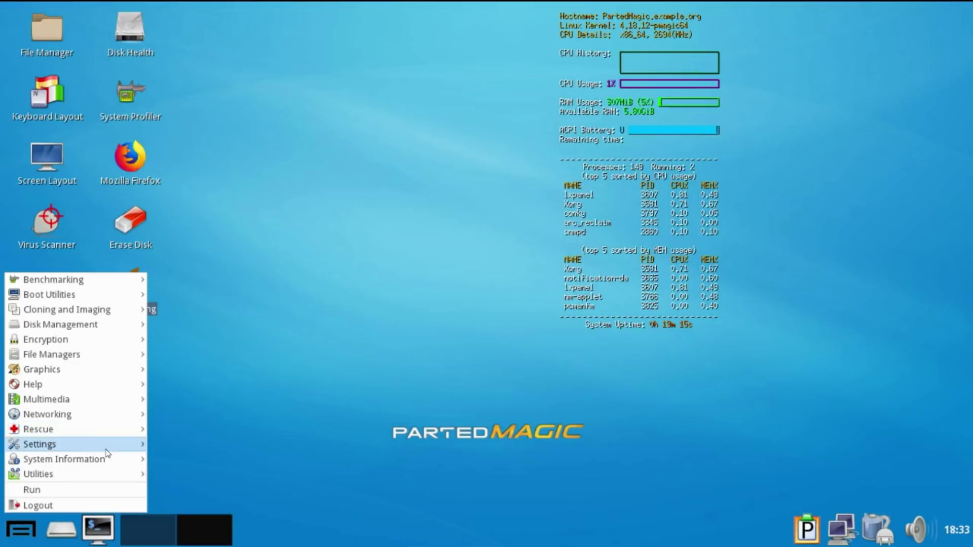
pyautogui.moveTo(98, 449)
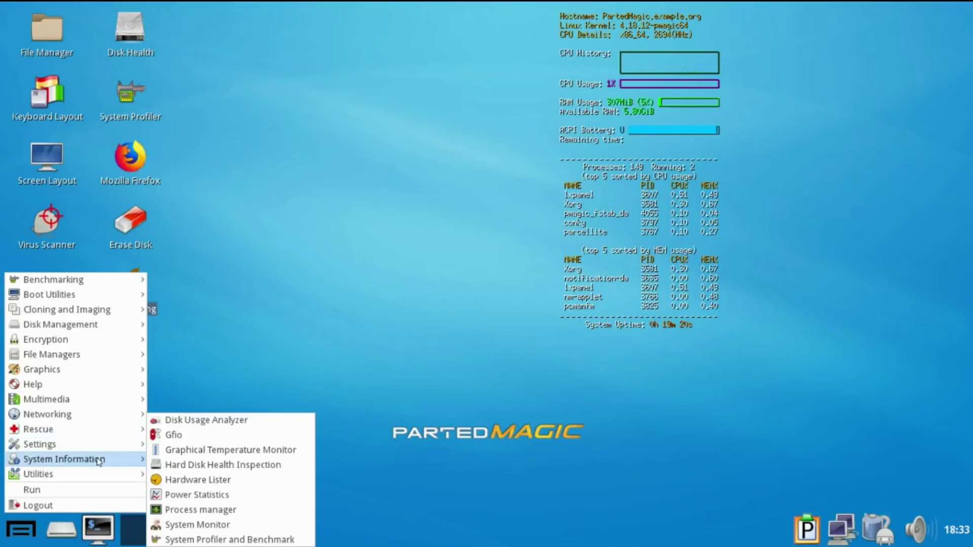
pyautogui.moveTo(70, 443)
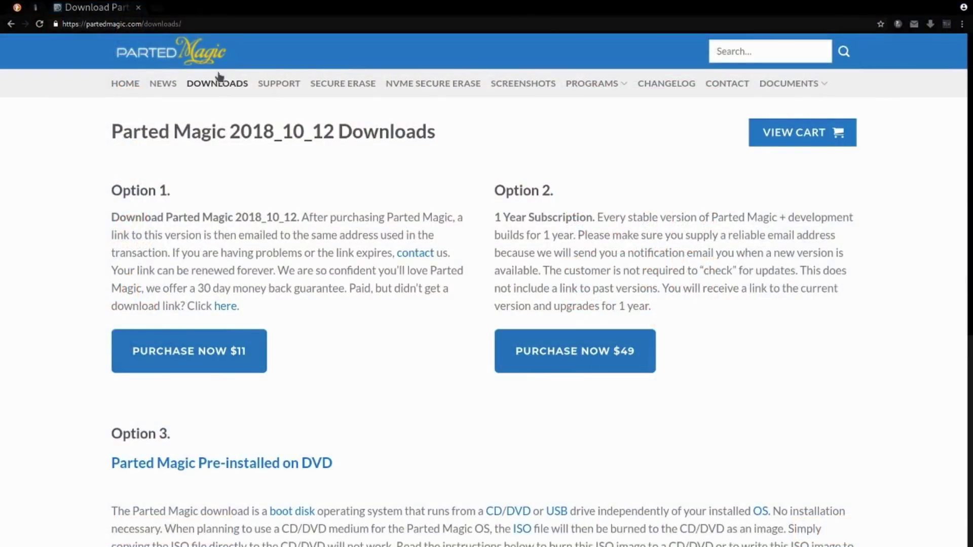
# Read through the home page of the Parted Magic website in the web browser, covering its features and supported file systems and hardware.
pyautogui.click(124, 85)
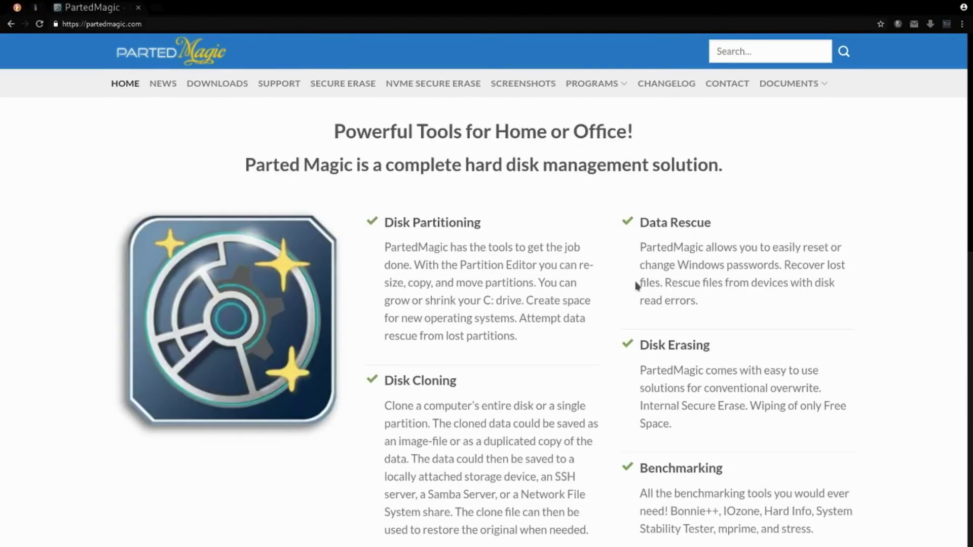
pyautogui.scroll(-10, 621, 305)
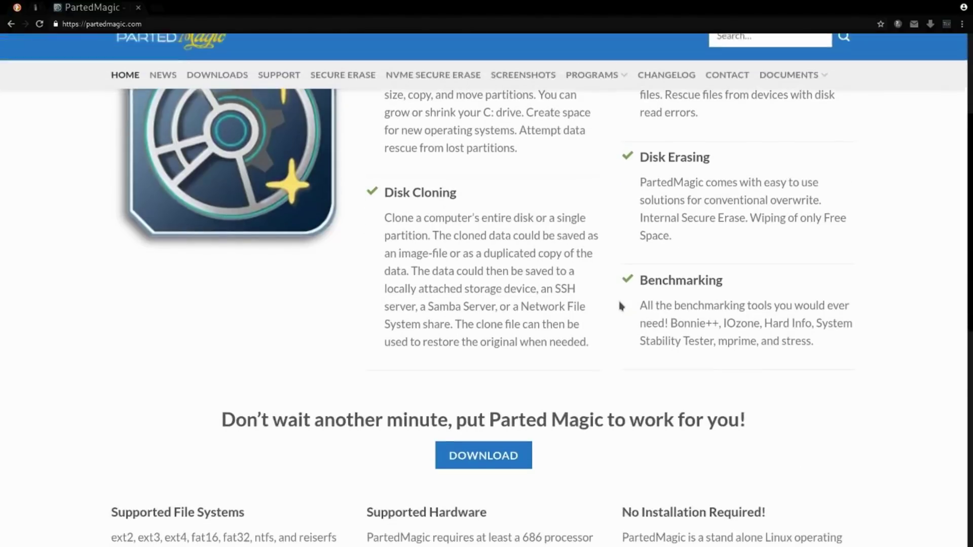
pyautogui.scroll(-2, 621, 305)
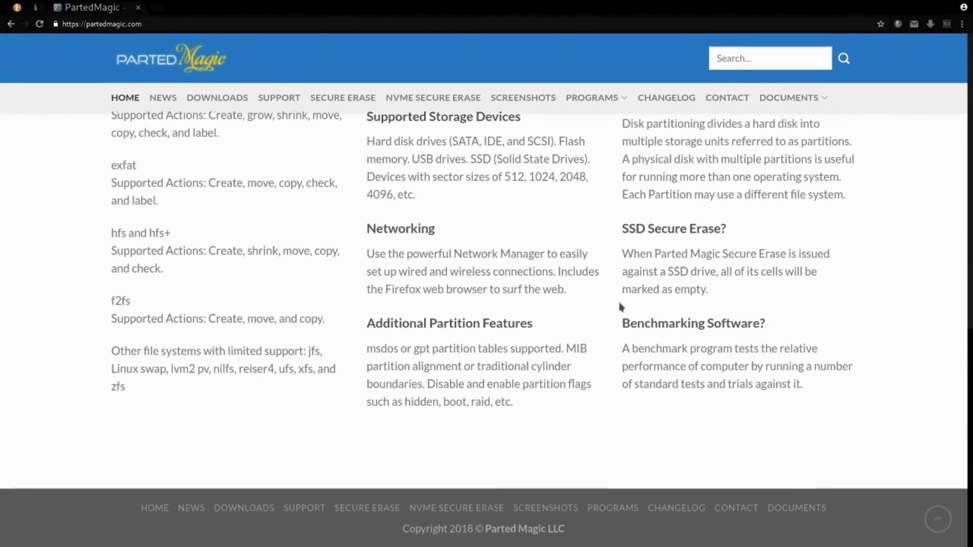
pyautogui.scroll(4, 619, 308)
pyautogui.scroll(8, 618, 307)
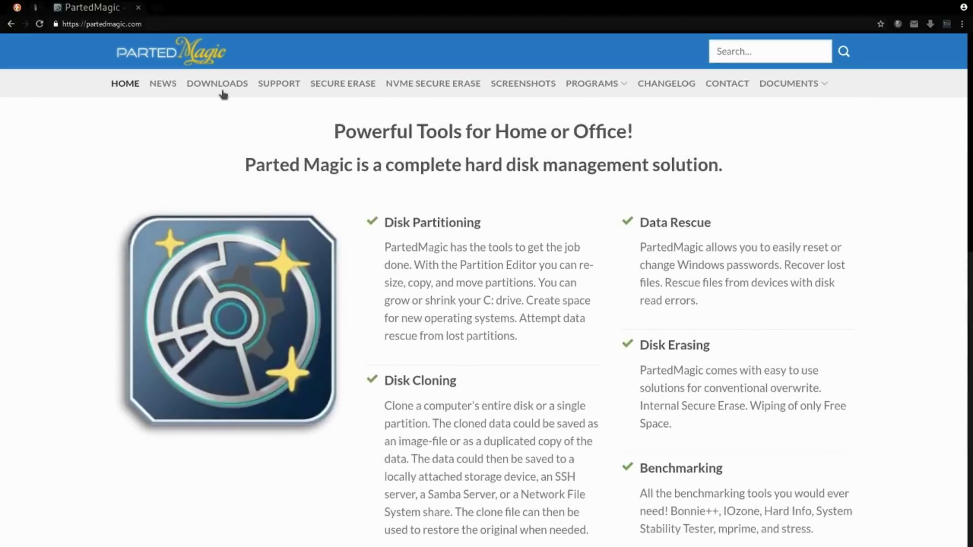
# Open the website's downloads page and read the purchase options and the instructions for writing the ISO image.
pyautogui.click(218, 89)
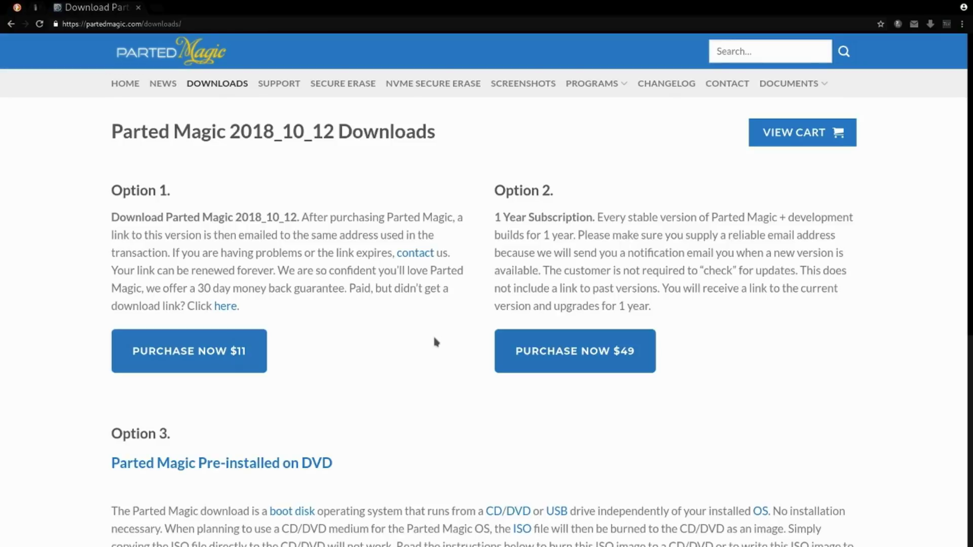
pyautogui.scroll(-2, 435, 345)
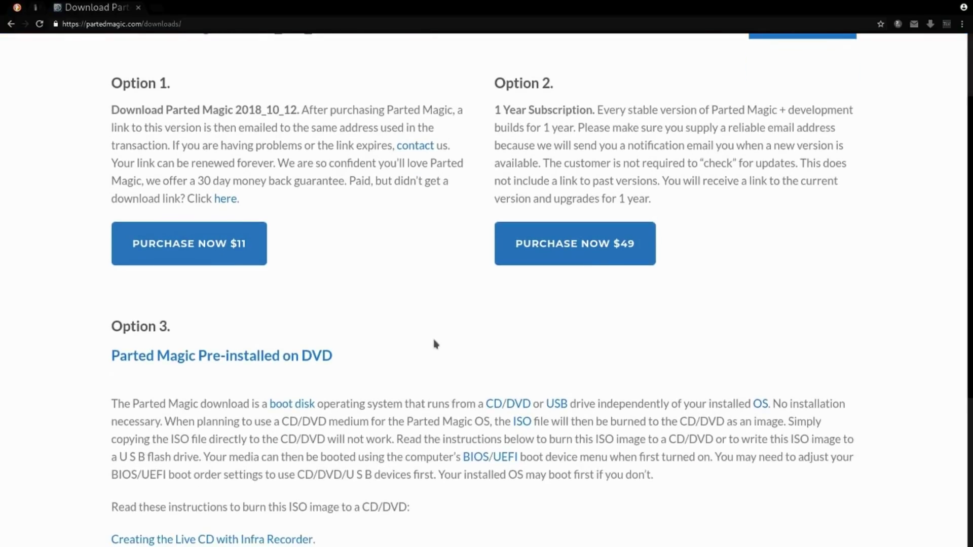
pyautogui.scroll(-3, 434, 345)
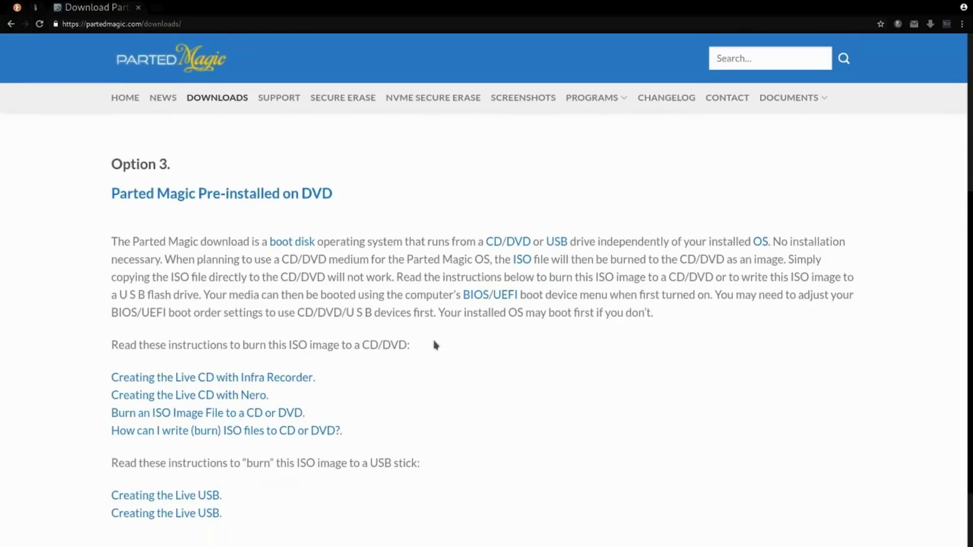
# Open the website's support page, read the forum registration steps, and return to the downloads page.
pyautogui.scroll(-2, 435, 346)
pyautogui.scroll(2, 298, 283)
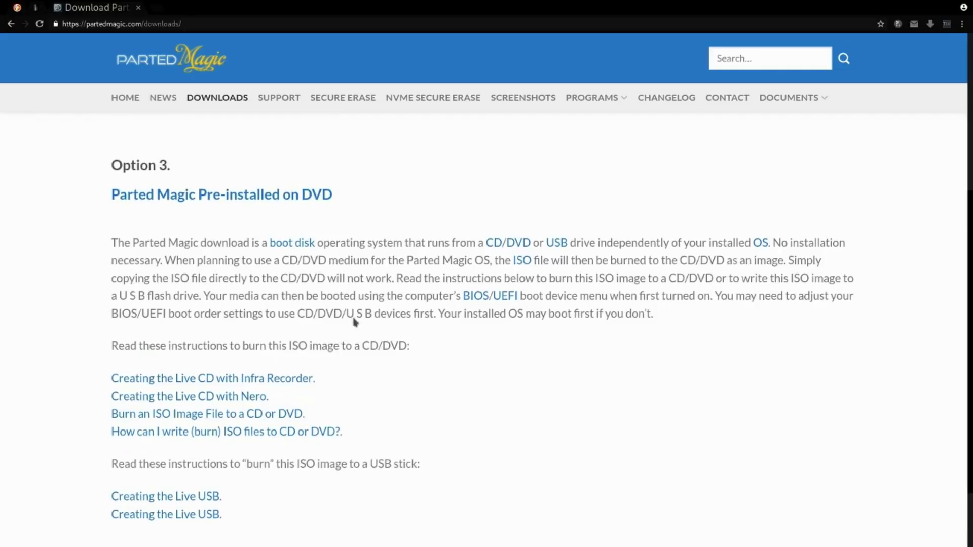
pyautogui.scroll(5, 348, 333)
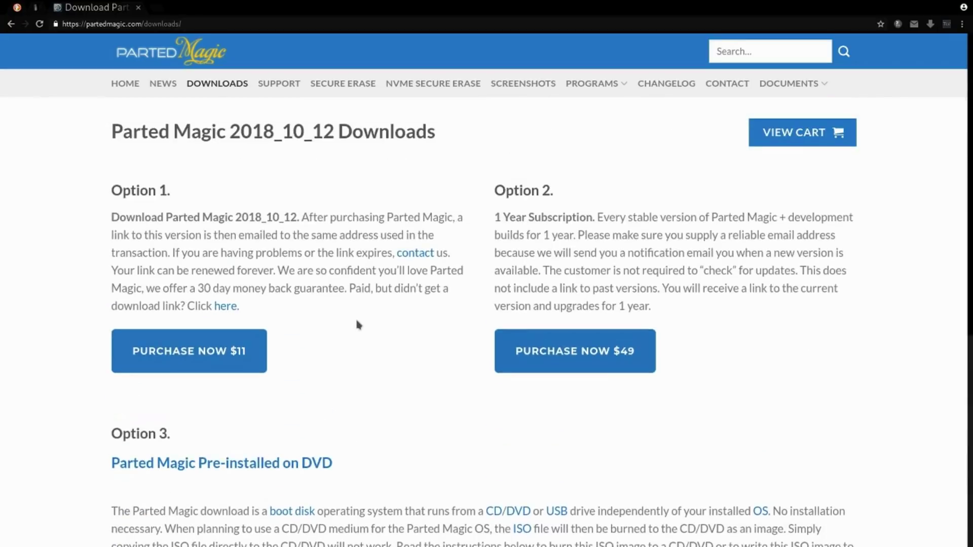
pyautogui.click(269, 84)
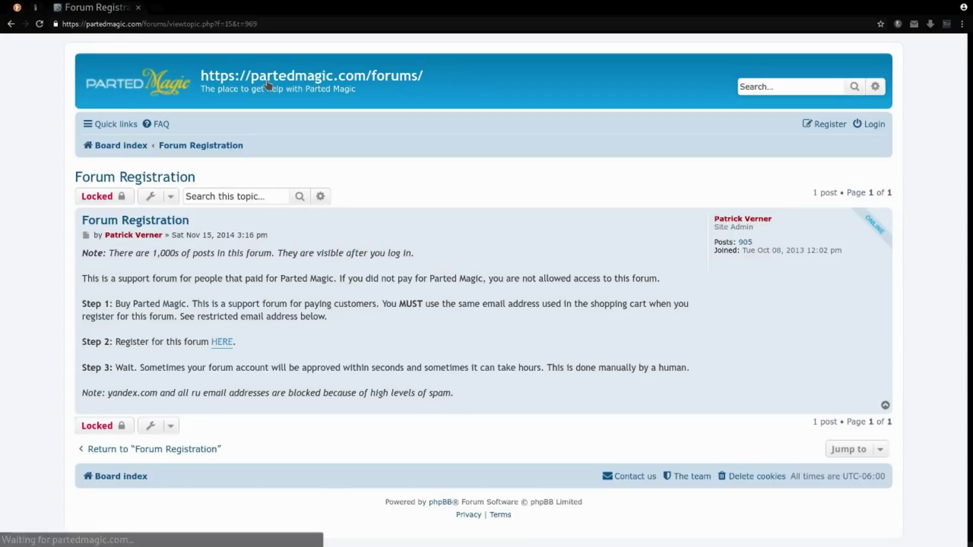
pyautogui.scroll(-1, 472, 359)
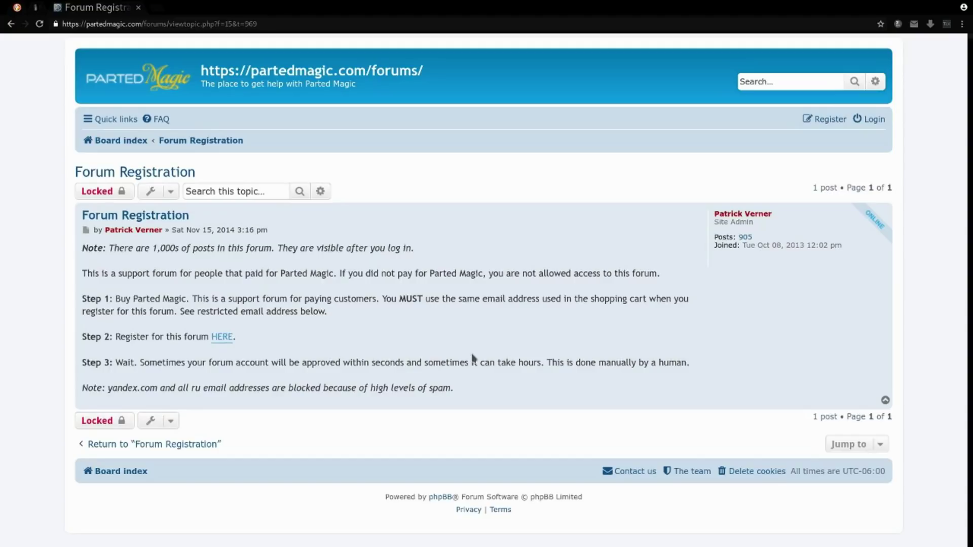
pyautogui.scroll(1, 449, 352)
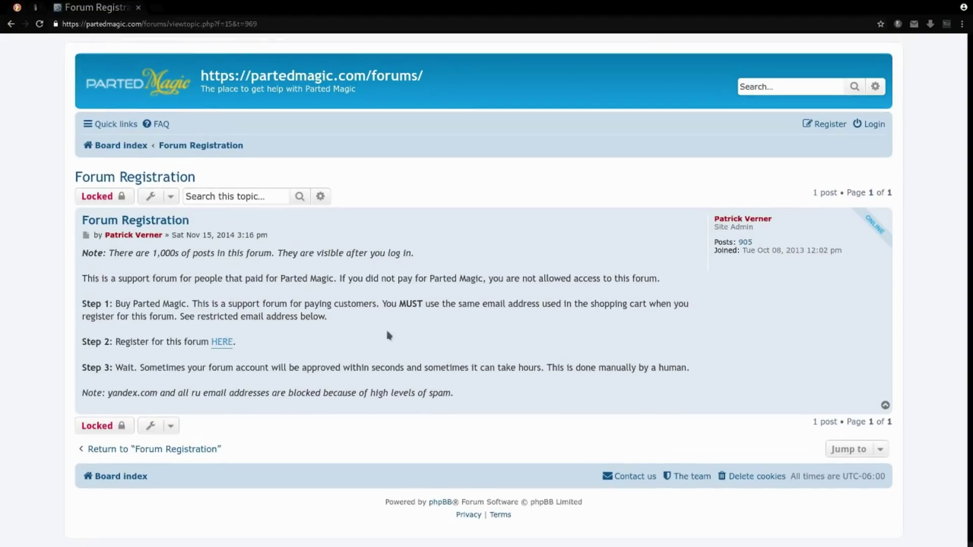
pyautogui.click(14, 24)
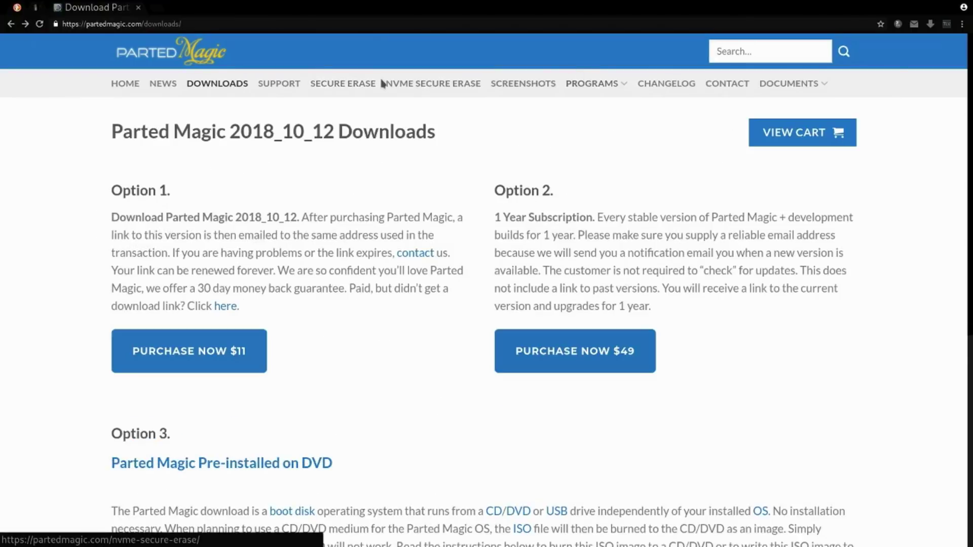
# Open the Secure Erase page and read through its dialogs, from selection and confirmation to results, documentation and health inspection.
pyautogui.click(337, 90)
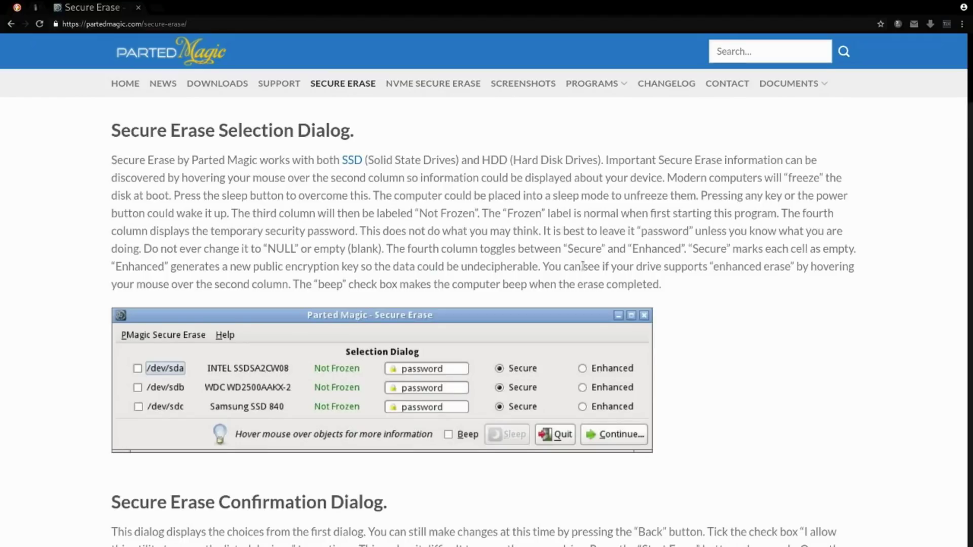
pyautogui.scroll(-6, 583, 266)
pyautogui.scroll(6, 583, 266)
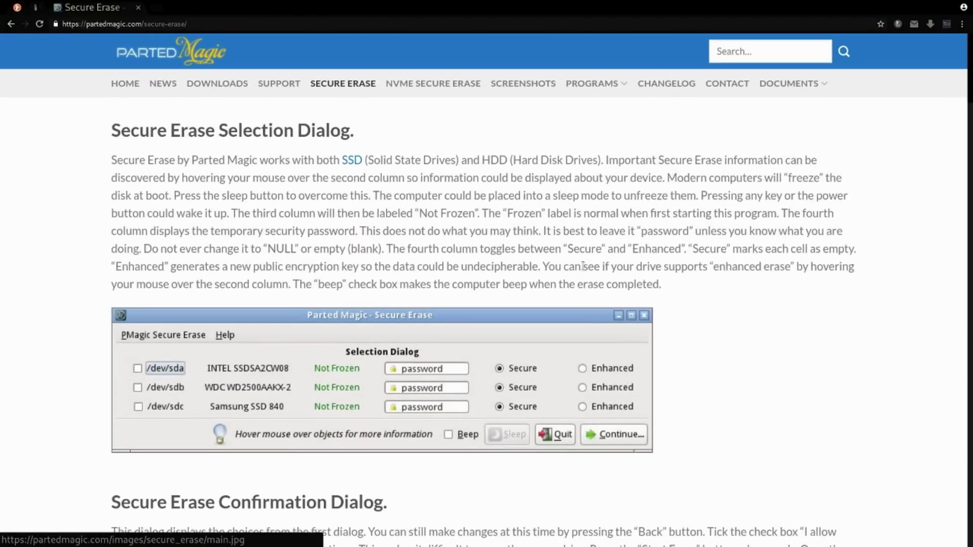
pyautogui.scroll(-2, 583, 267)
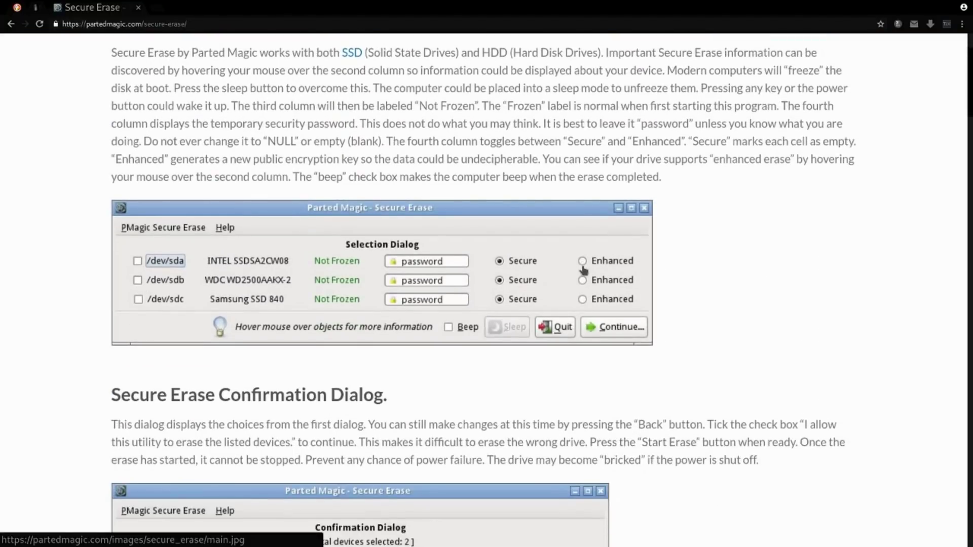
pyautogui.scroll(-5, 584, 268)
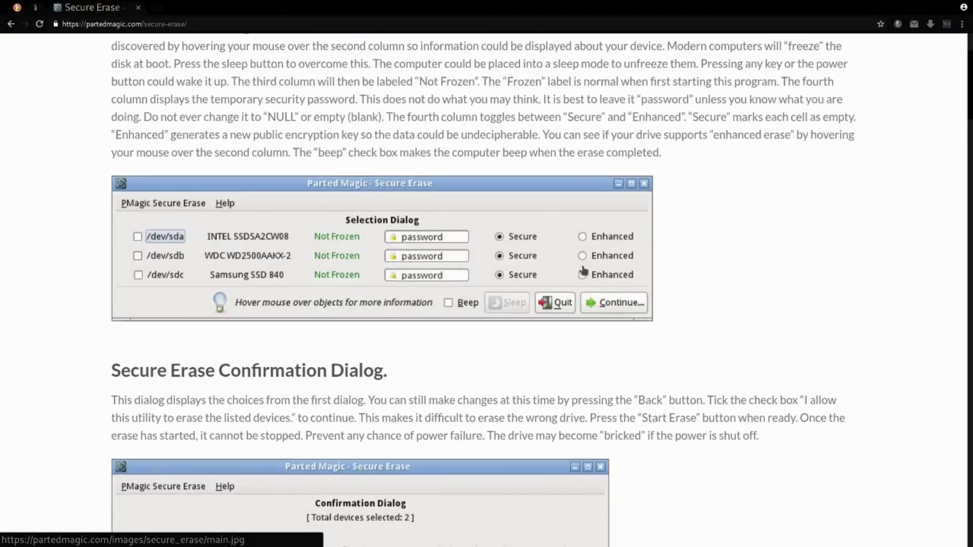
pyautogui.scroll(-4, 584, 271)
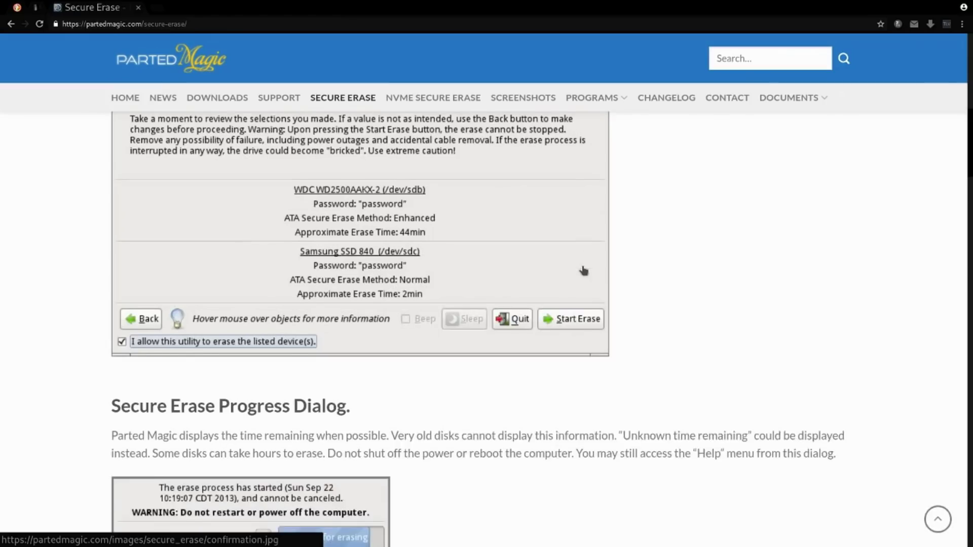
pyautogui.scroll(3, 583, 272)
pyautogui.scroll(-5, 582, 272)
pyautogui.scroll(-14, 582, 274)
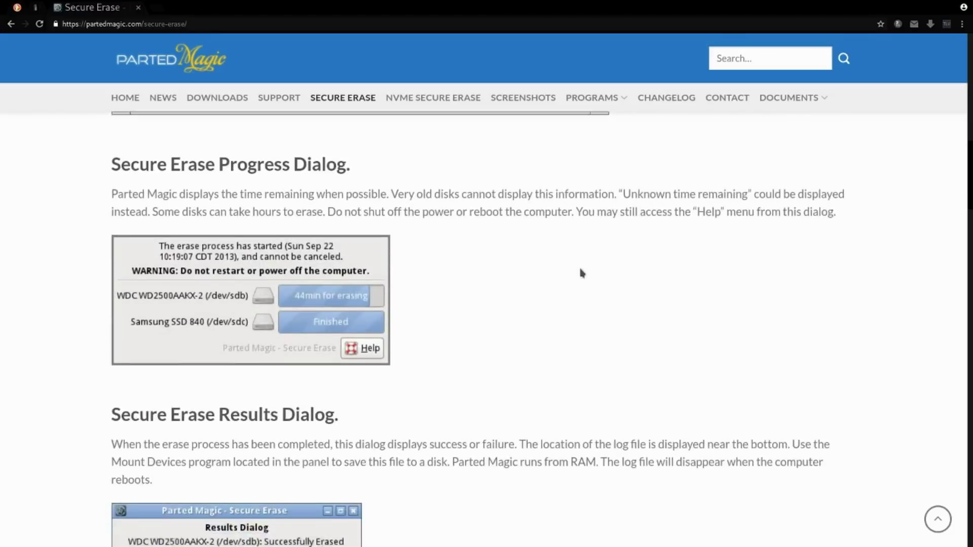
pyautogui.scroll(-15, 582, 274)
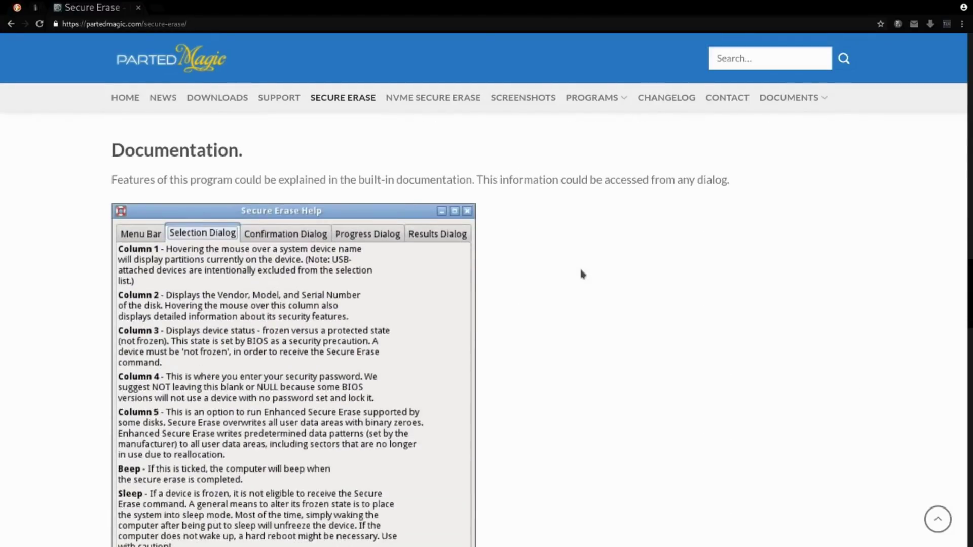
pyautogui.scroll(-13, 582, 274)
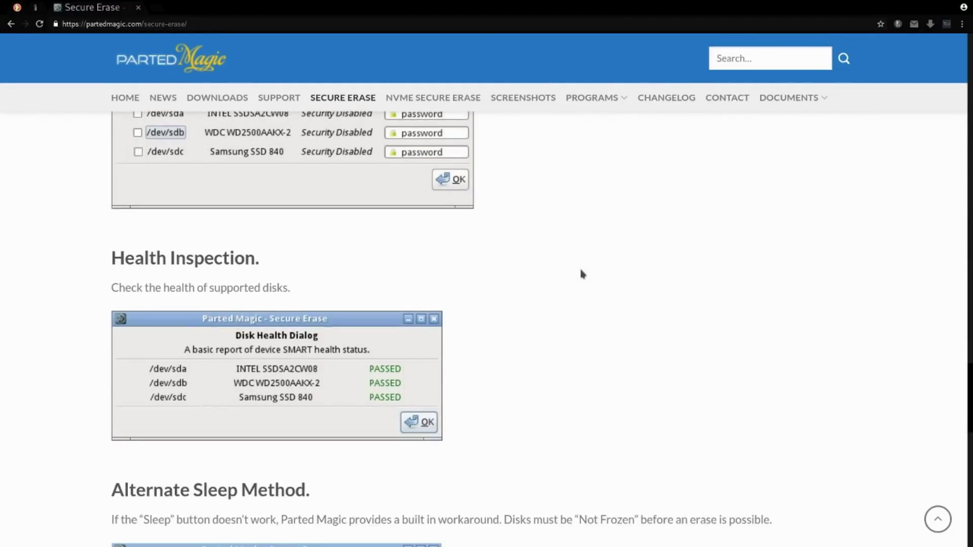
pyautogui.scroll(20, 582, 274)
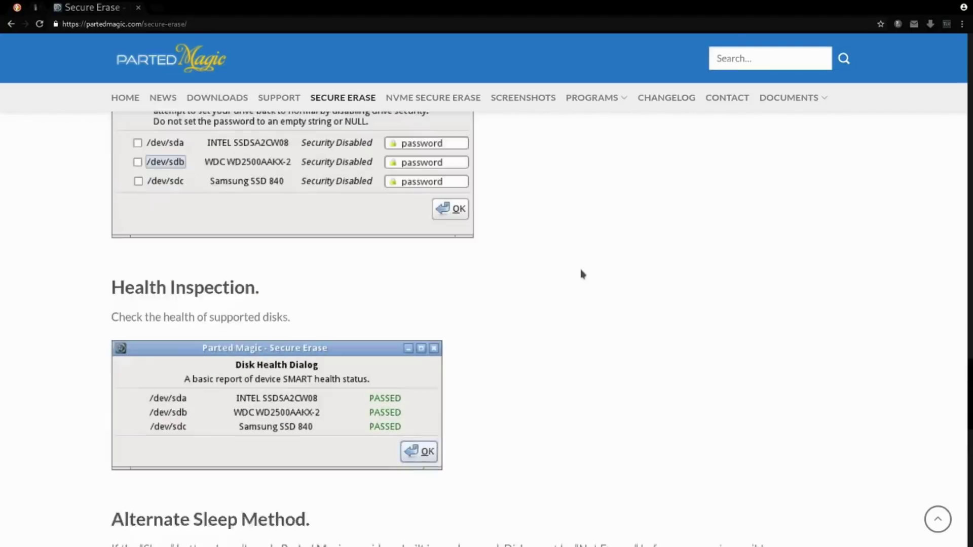
pyautogui.scroll(8, 582, 274)
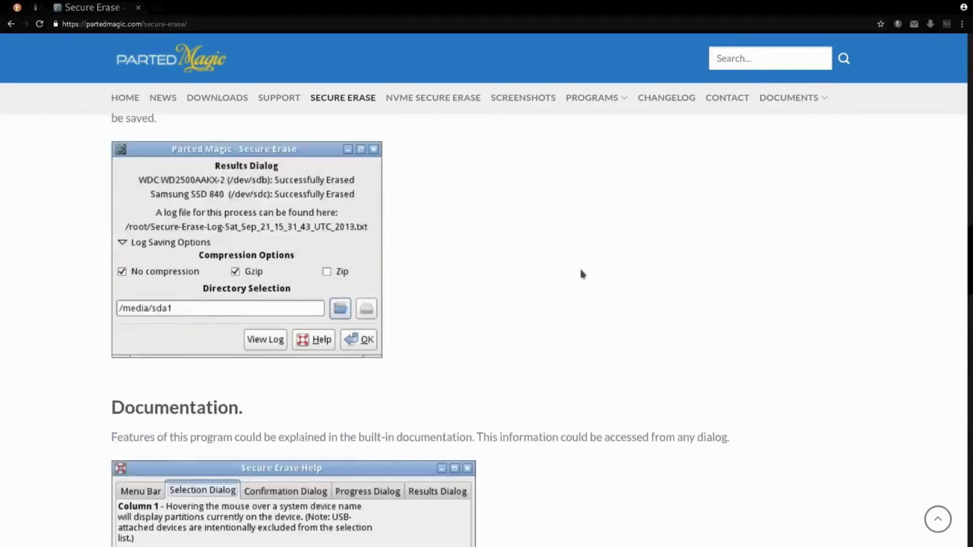
# Open the NVMe Secure Erase page and read about the program's location and its selection dialog.
pyautogui.click(419, 97)
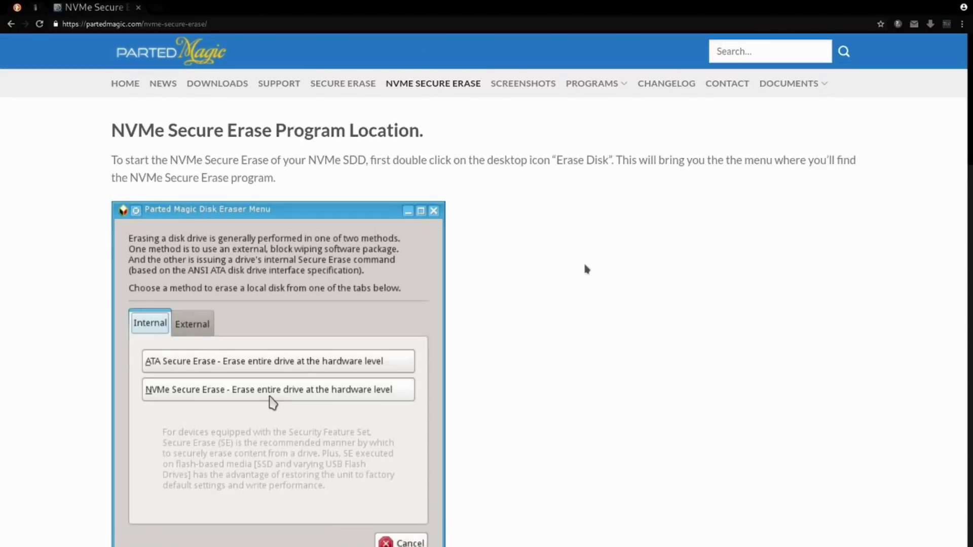
pyautogui.scroll(-8, 586, 268)
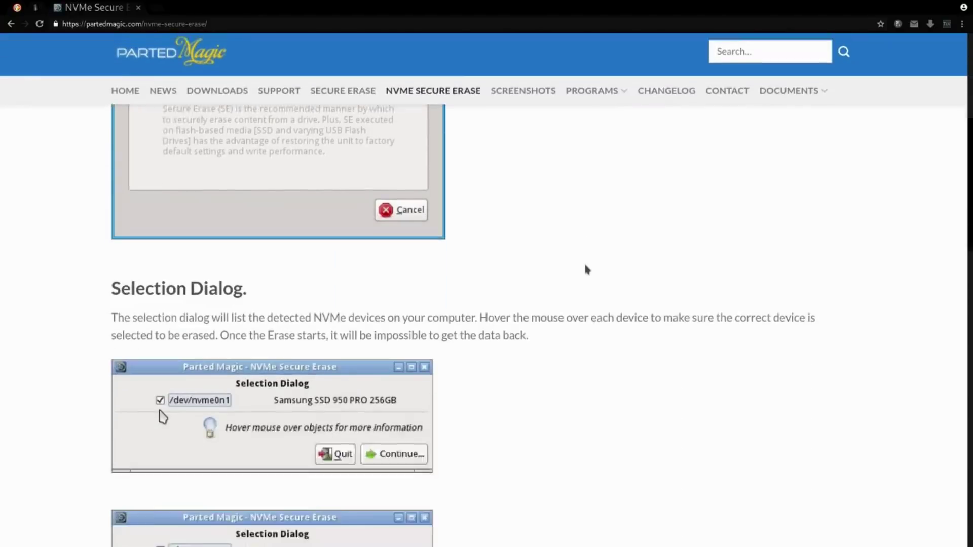
pyautogui.scroll(6, 586, 269)
pyautogui.scroll(2, 586, 269)
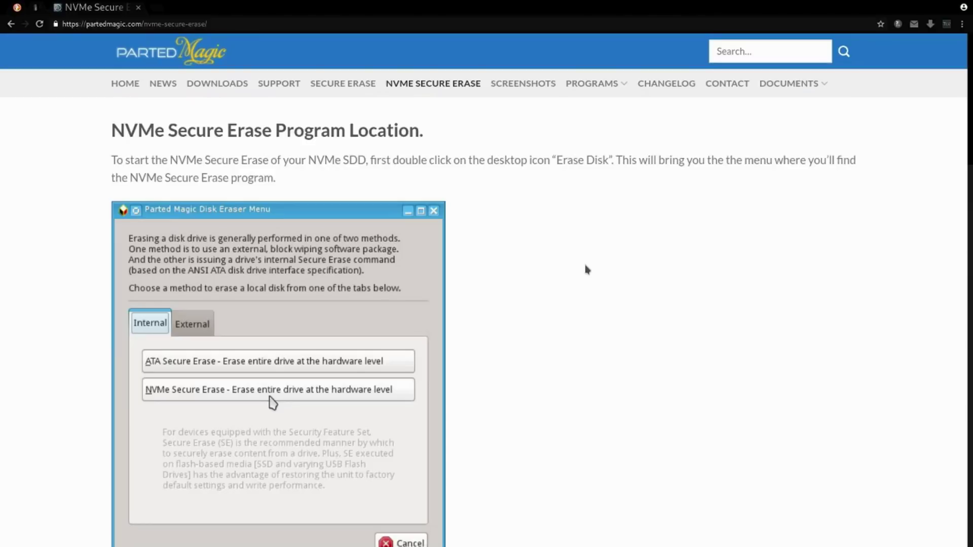
# Open the website's screenshots page and view the boot loader menu and desktop images with their descriptions.
pyautogui.click(530, 85)
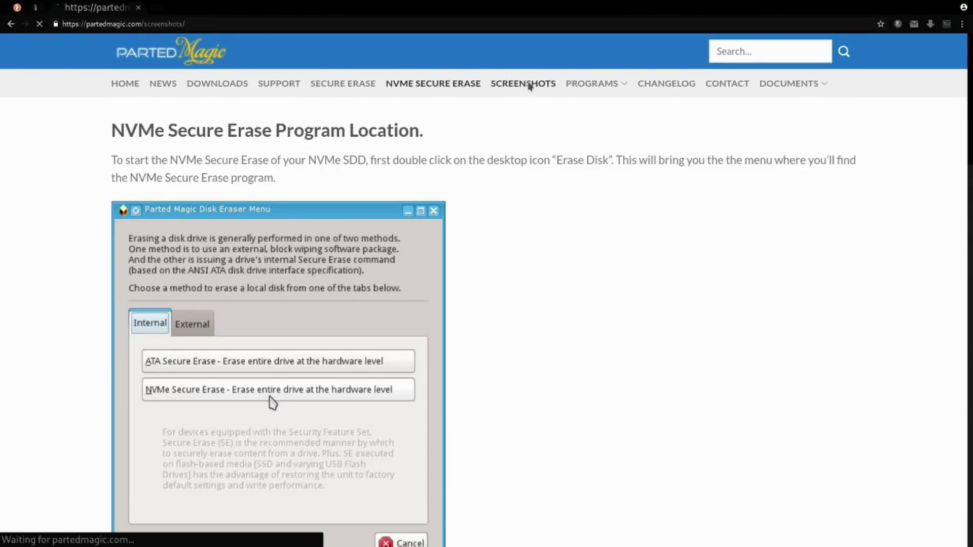
pyautogui.scroll(-4, 694, 361)
pyautogui.scroll(3, 694, 362)
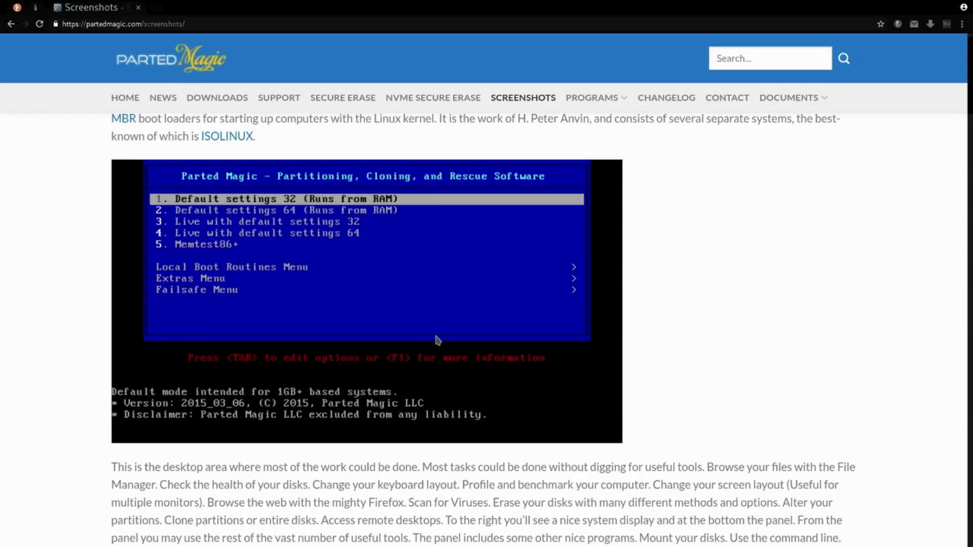
pyautogui.scroll(-3, 439, 341)
pyautogui.scroll(-3, 439, 341)
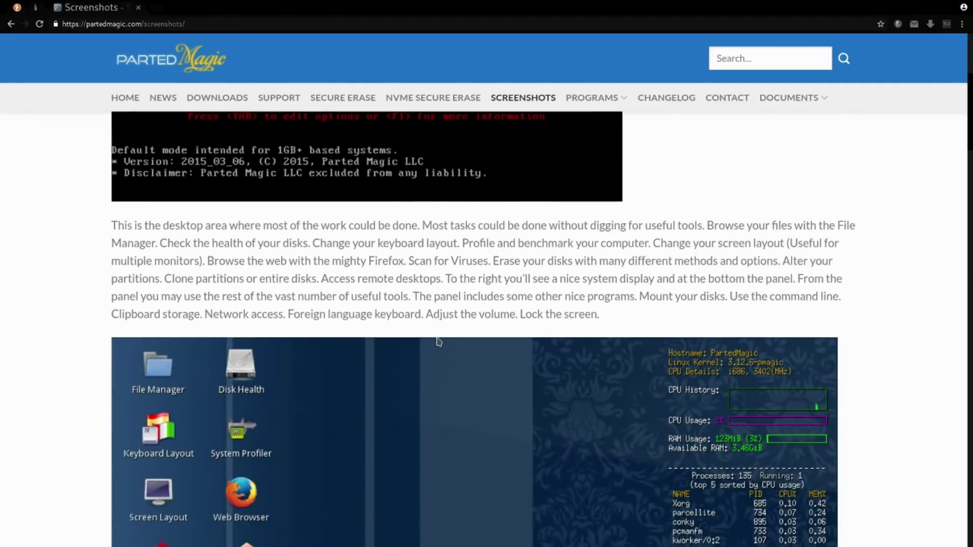
pyautogui.scroll(6, 439, 342)
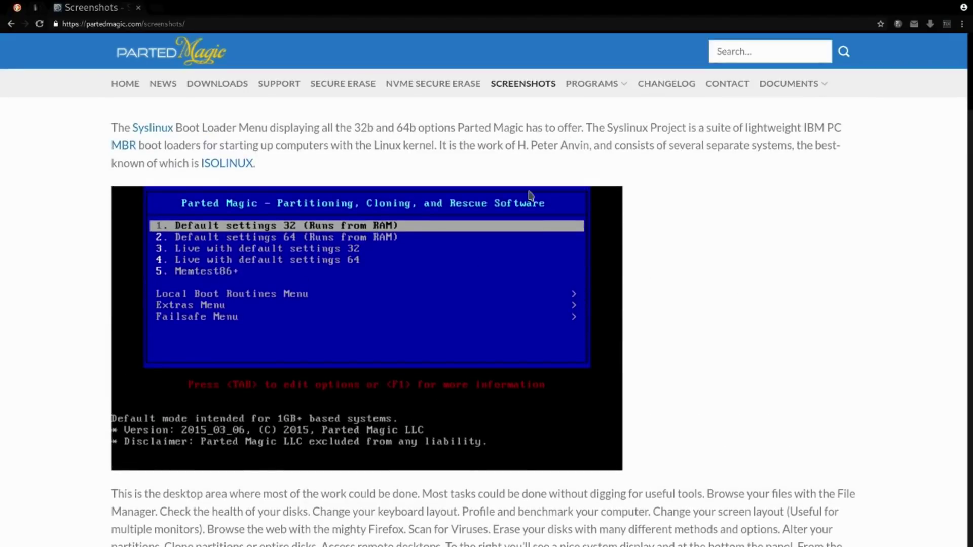
# Switch from the web browser back to the virtual machine running the Parted Magic desktop.
pyautogui.moveTo(586, 82)
pyautogui.moveTo(488, 3)
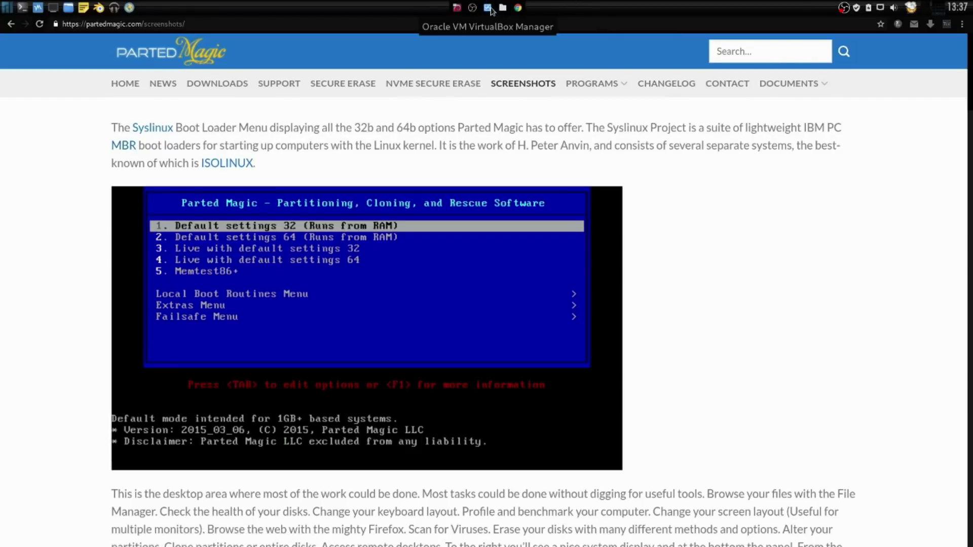
pyautogui.click(458, 8)
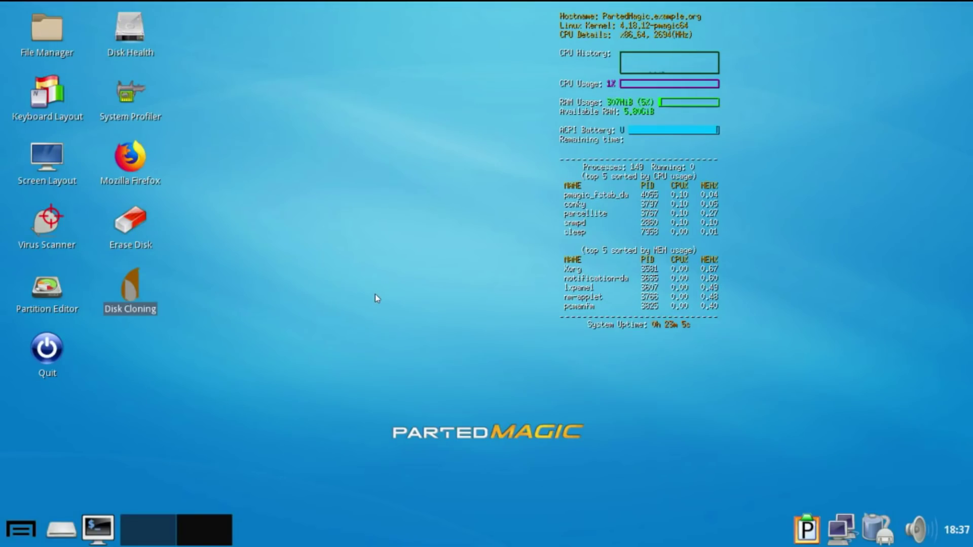